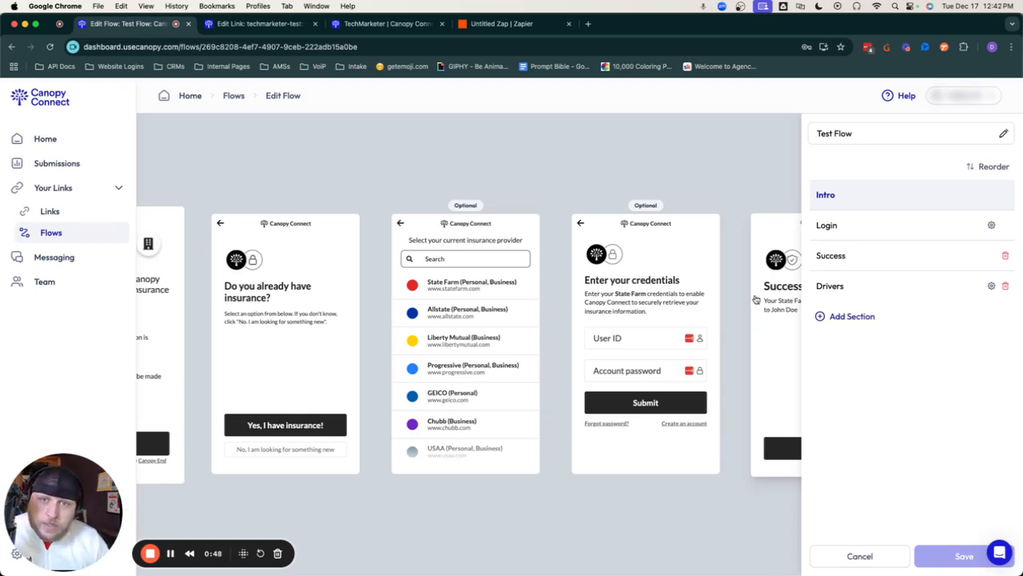
Review the Test Flow preview screens, from the intro through the insurance question, provider list, credentials and success screens.
scroll(719, 311, "right", 3)
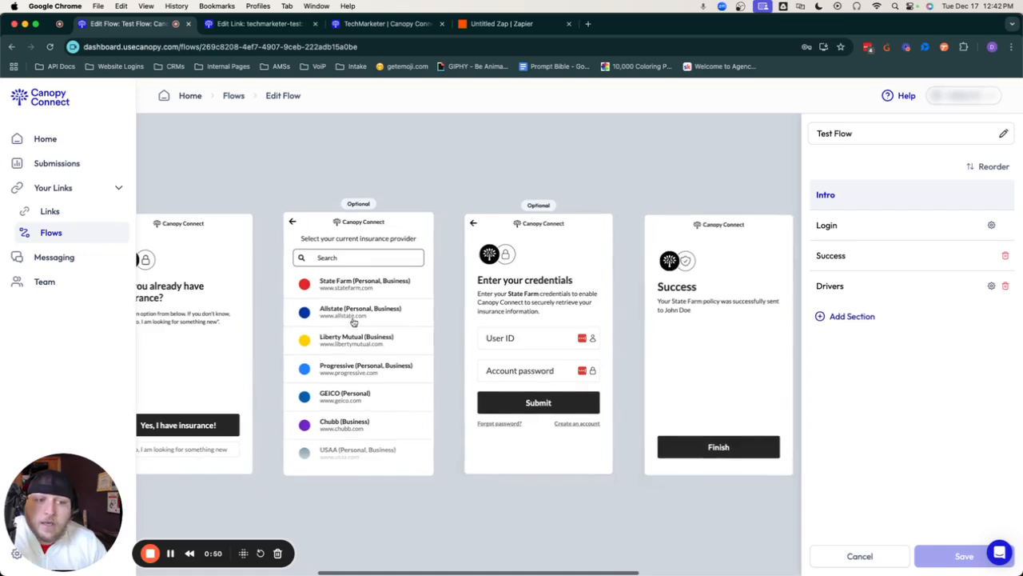
scroll(462, 316, "left", 1)
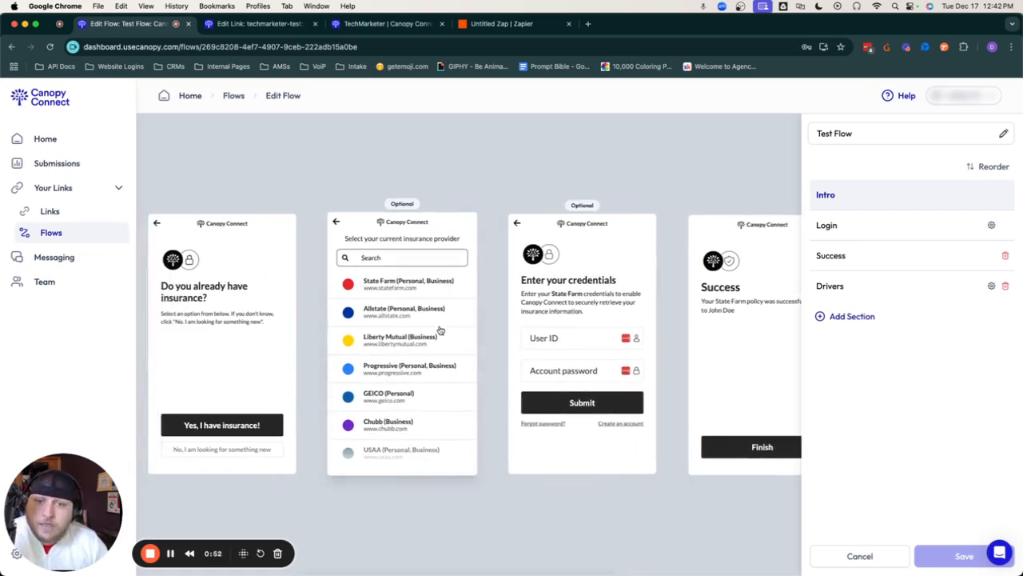
scroll(440, 320, "left", 4)
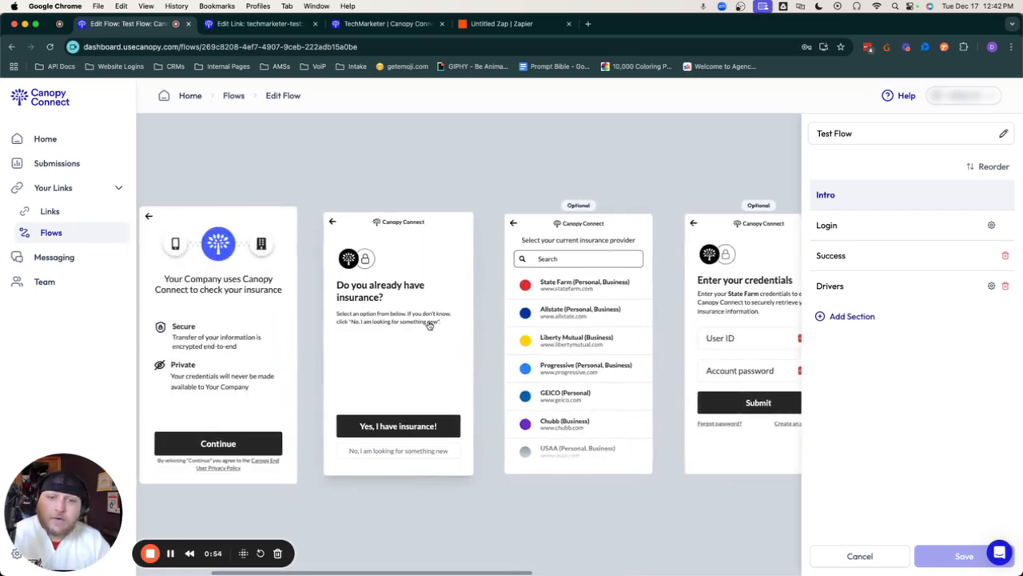
scroll(430, 324, "left", 2)
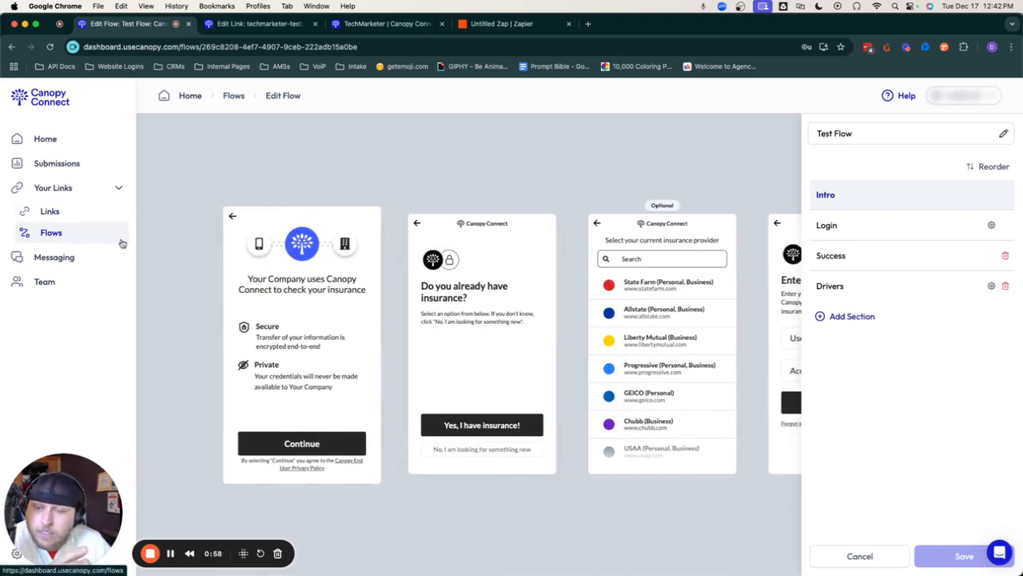
scroll(145, 278, "right", 1)
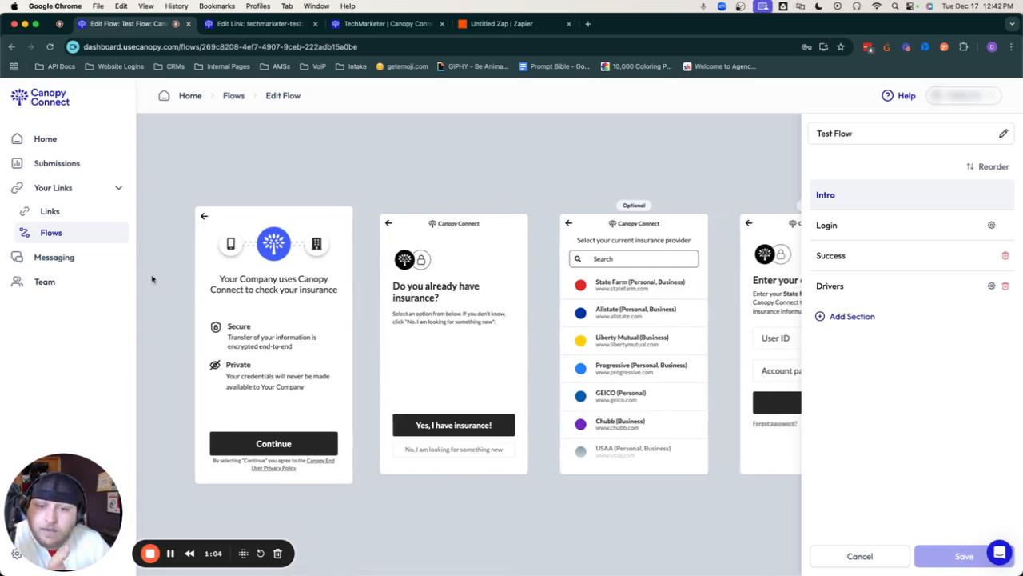
scroll(269, 358, "right", 2)
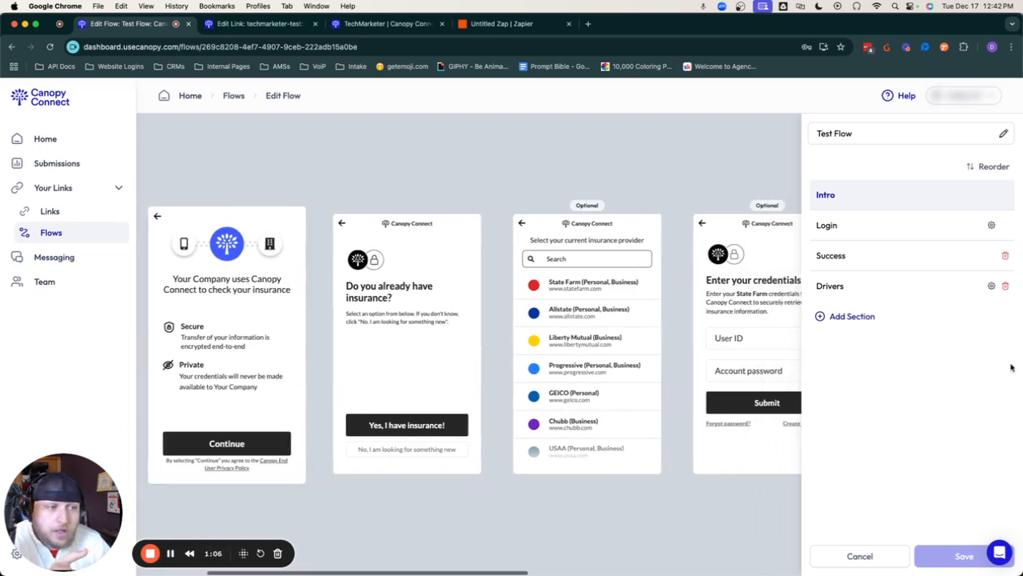
Examine the Login section's skip-login settings and the related preview screens, and return to the section list.
left_click(992, 227)
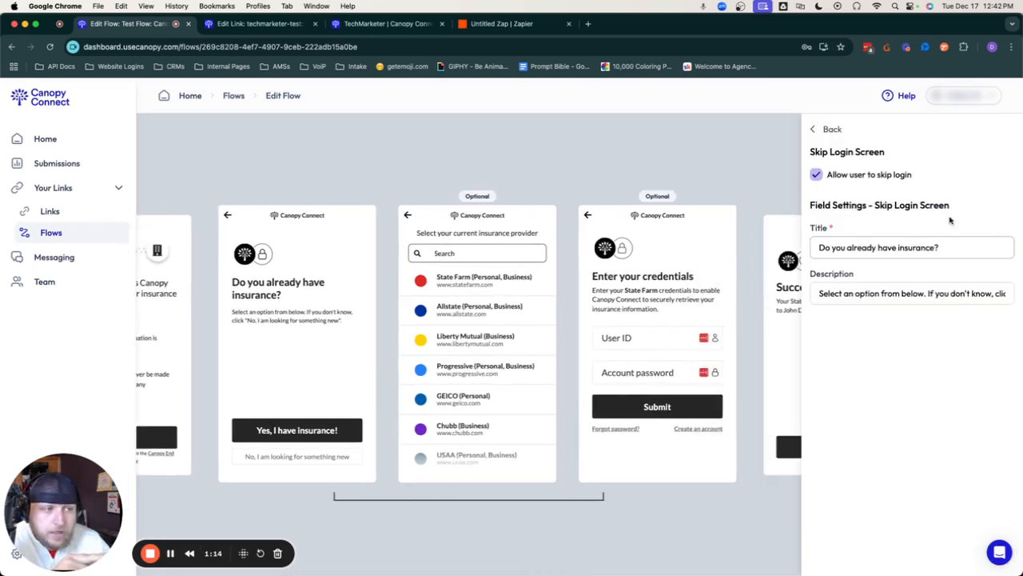
left_click(816, 175)
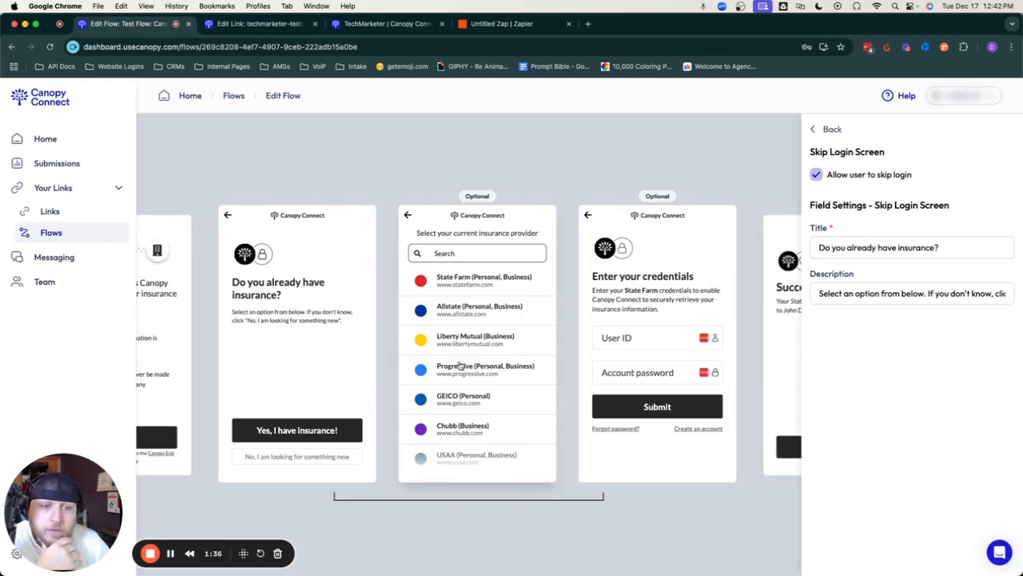
scroll(473, 328, "right", 1)
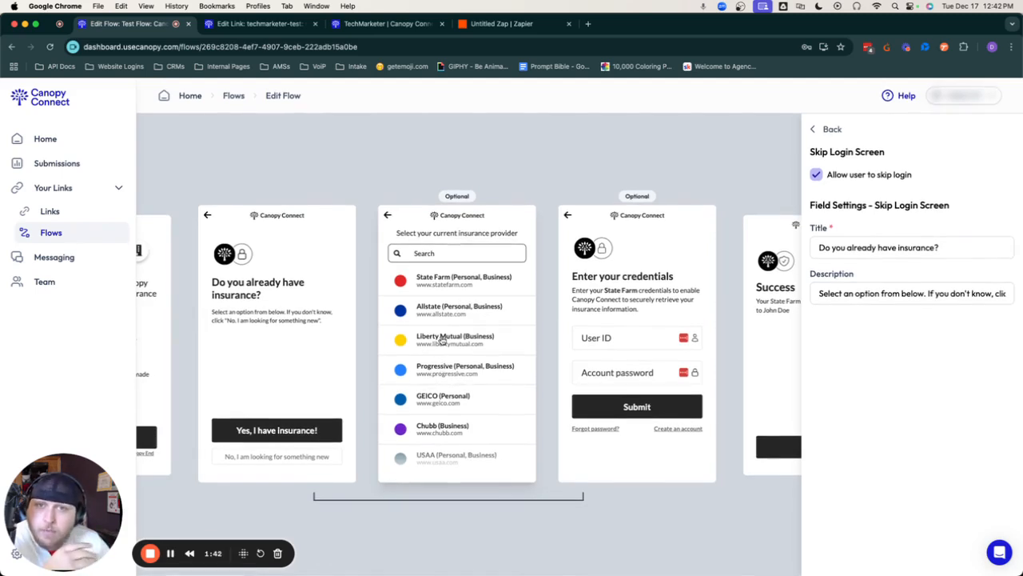
scroll(451, 336, "right", 1)
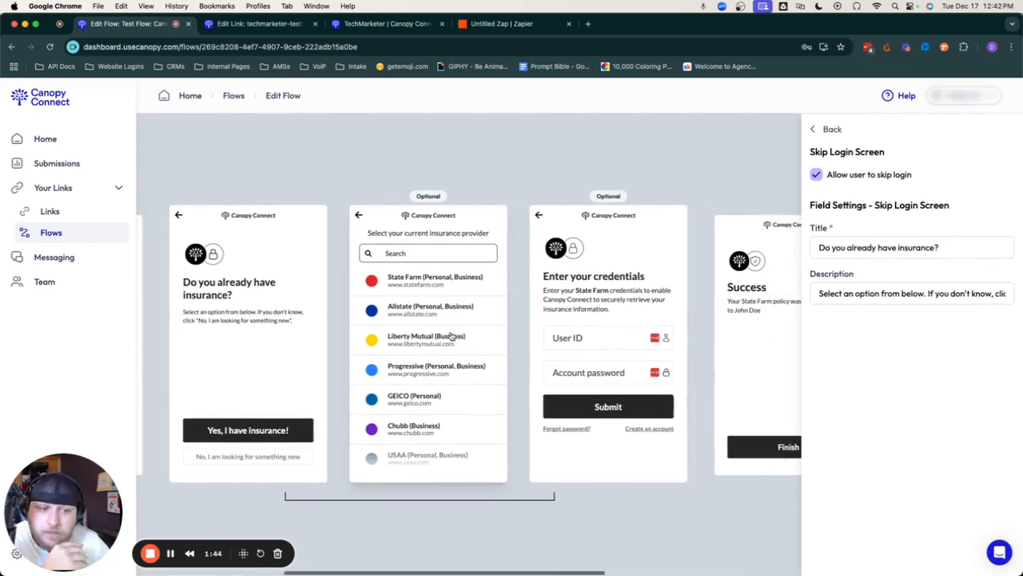
scroll(451, 337, "right", 10)
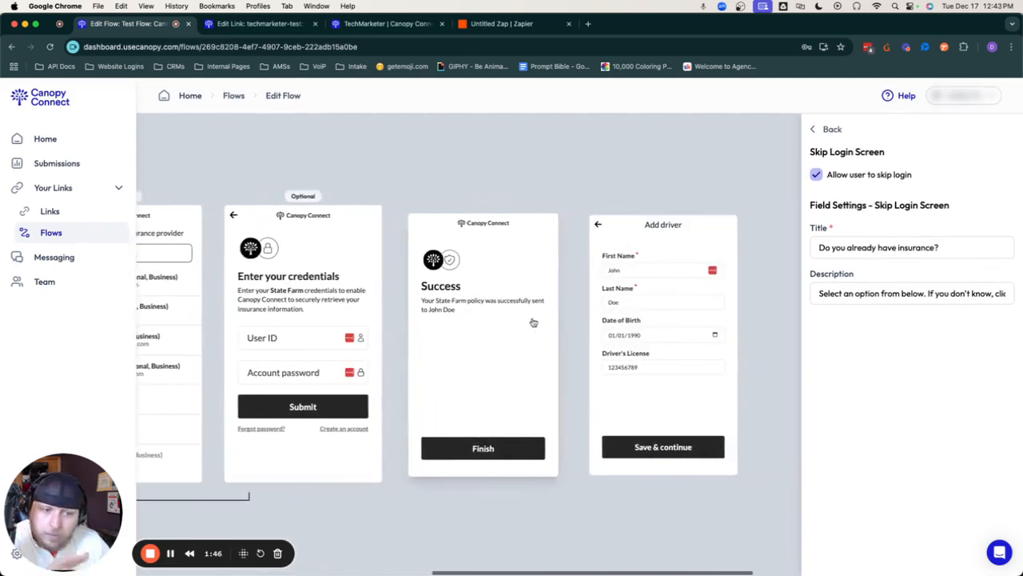
scroll(519, 322, "right", 1)
scroll(497, 323, "right", 2)
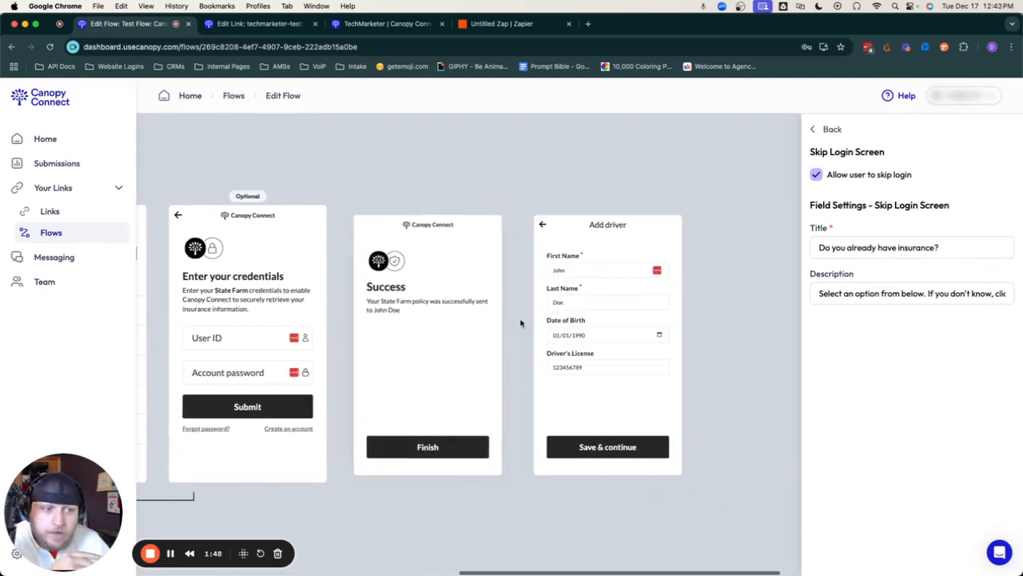
left_click(825, 130)
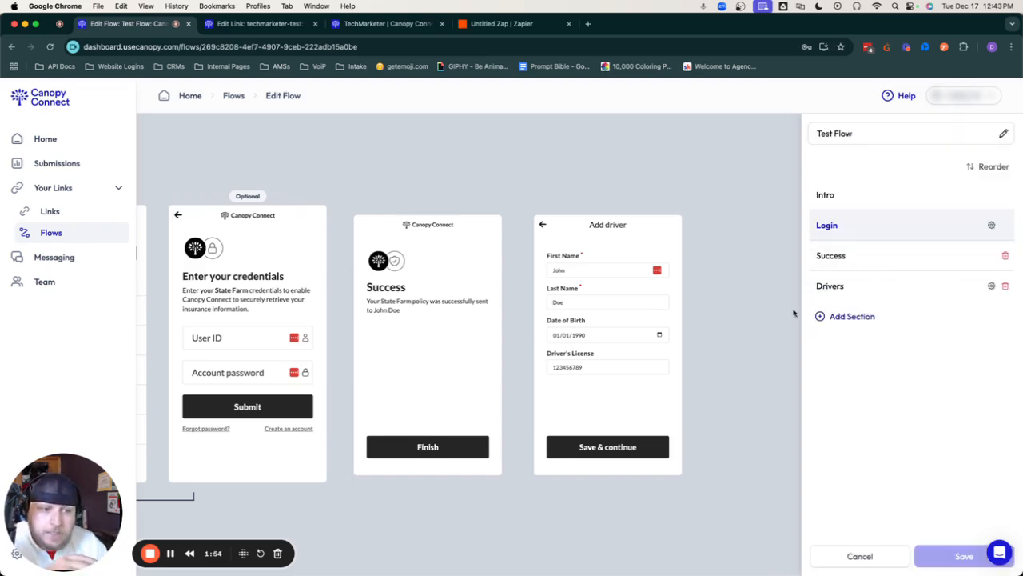
In the Drivers section's field settings, set Date of Birth and Driver's License to Required.
scroll(694, 353, "right", 2)
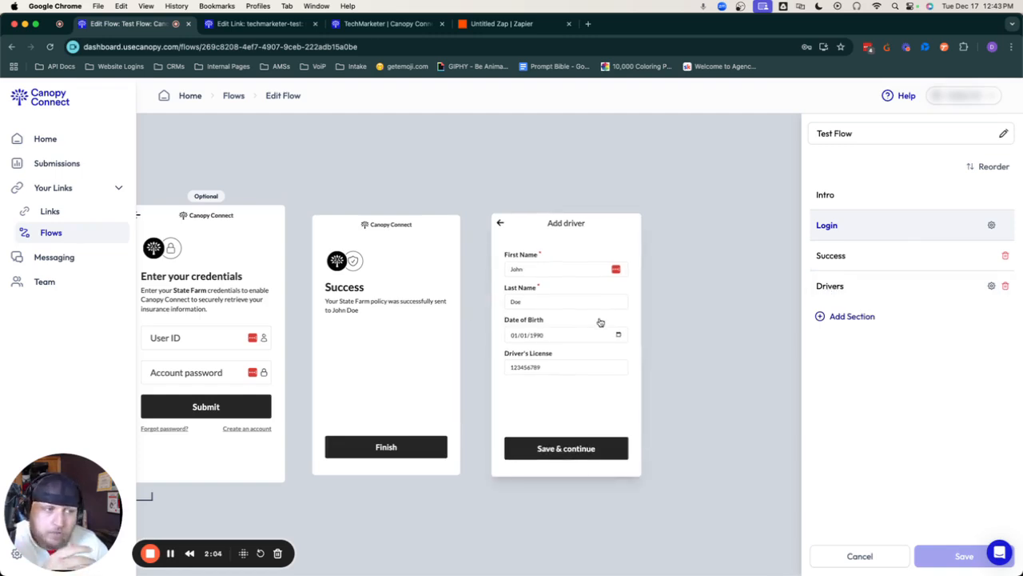
left_click(992, 287)
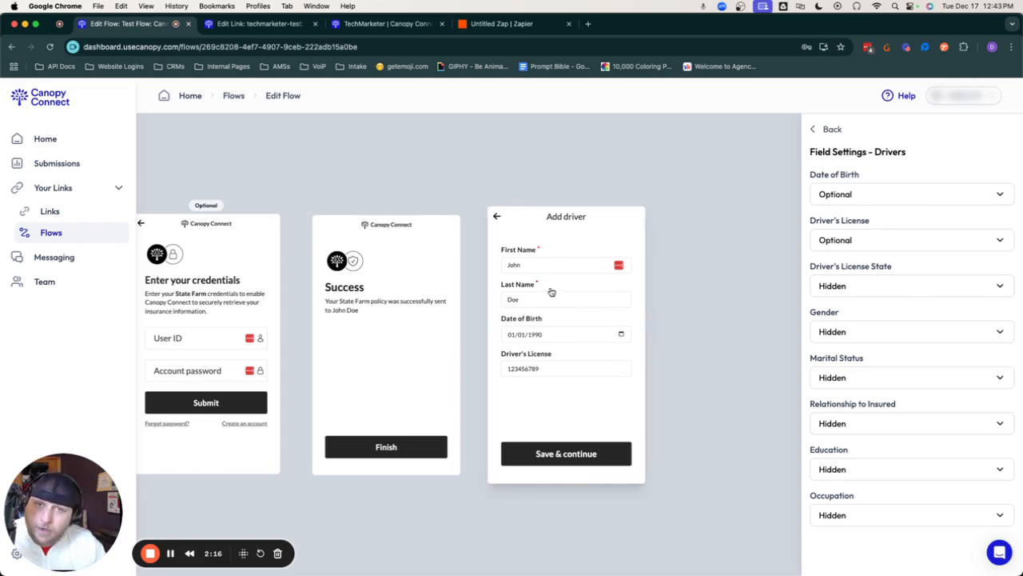
left_click(884, 199)
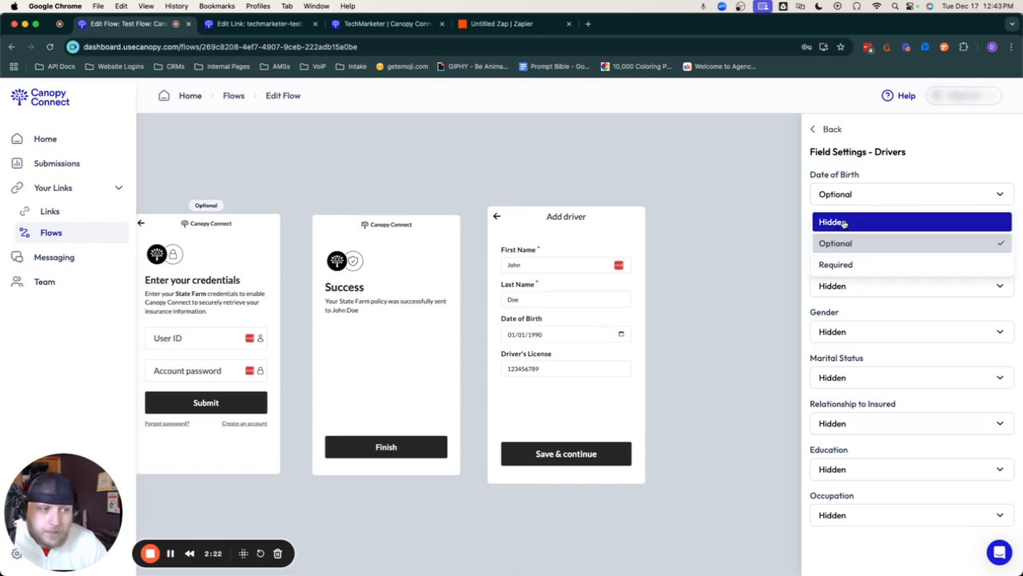
left_click(848, 267)
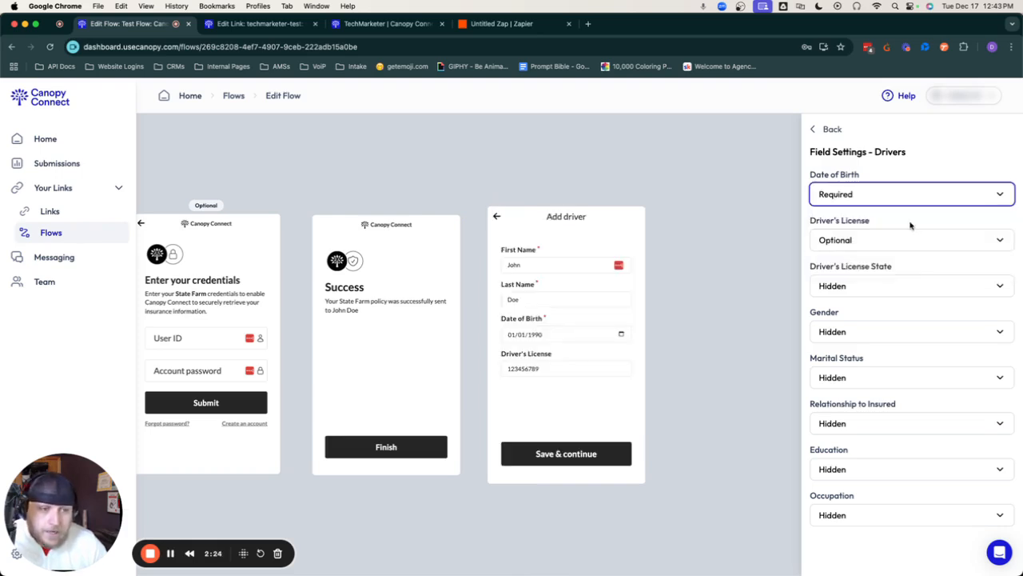
left_click(892, 241)
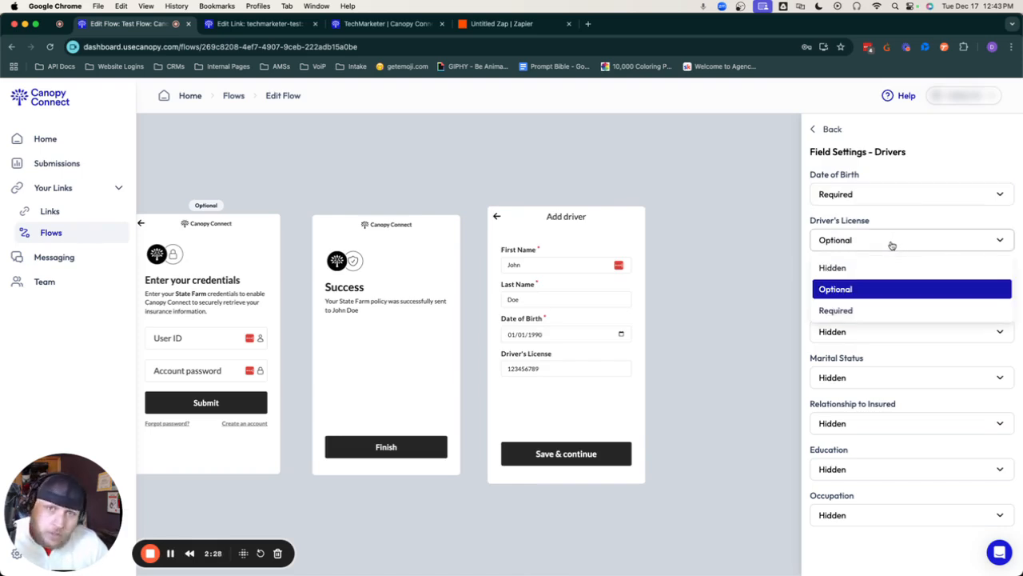
left_click(853, 309)
Set the Driver's License State and Gender fields of the Drivers section to Required.
left_click(869, 292)
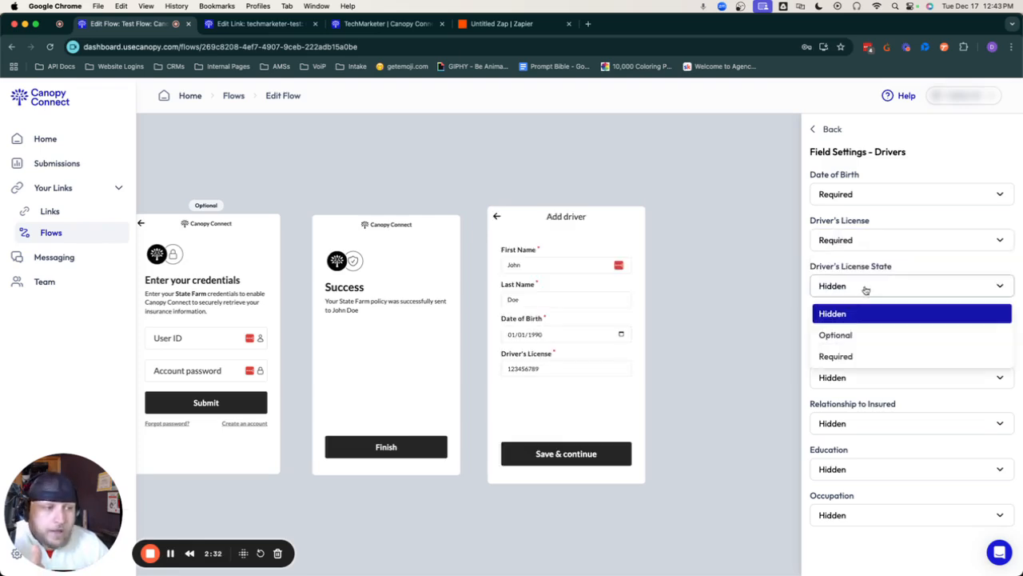
left_click(836, 356)
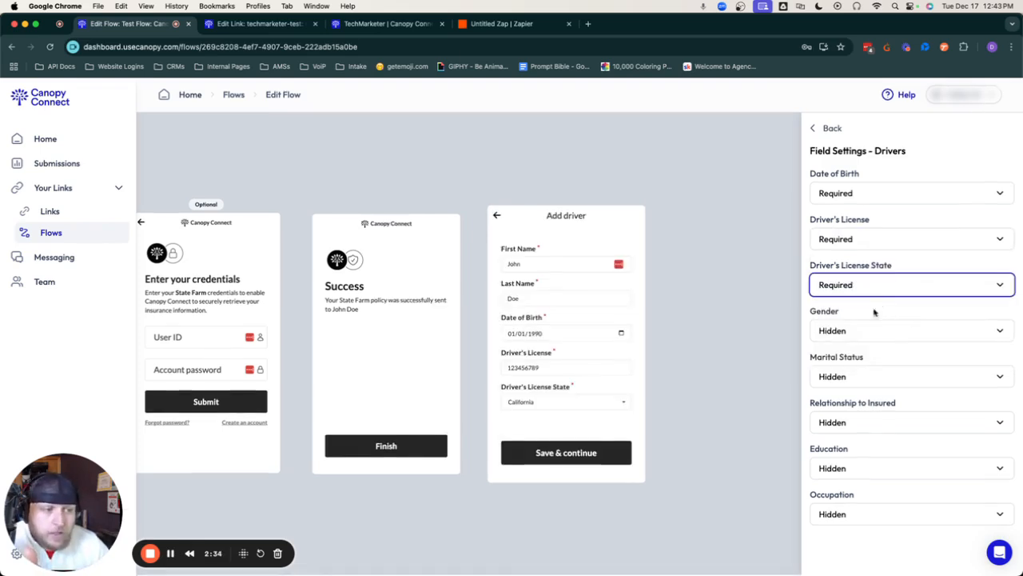
left_click(865, 331)
left_click(847, 401)
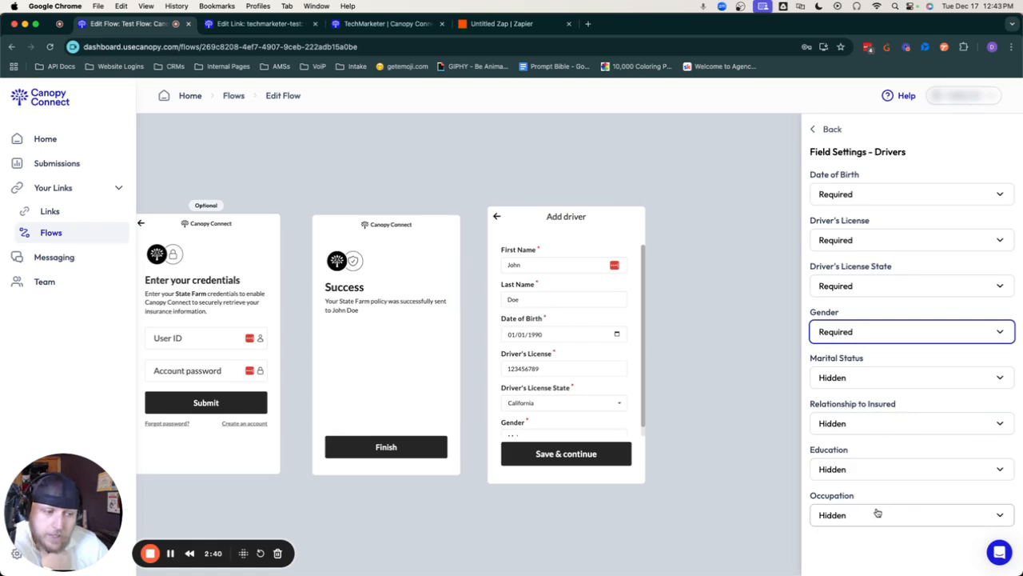
Try Marital Status as Optional in the Drivers section, restore it to Hidden, and return to the section list.
left_click(861, 384)
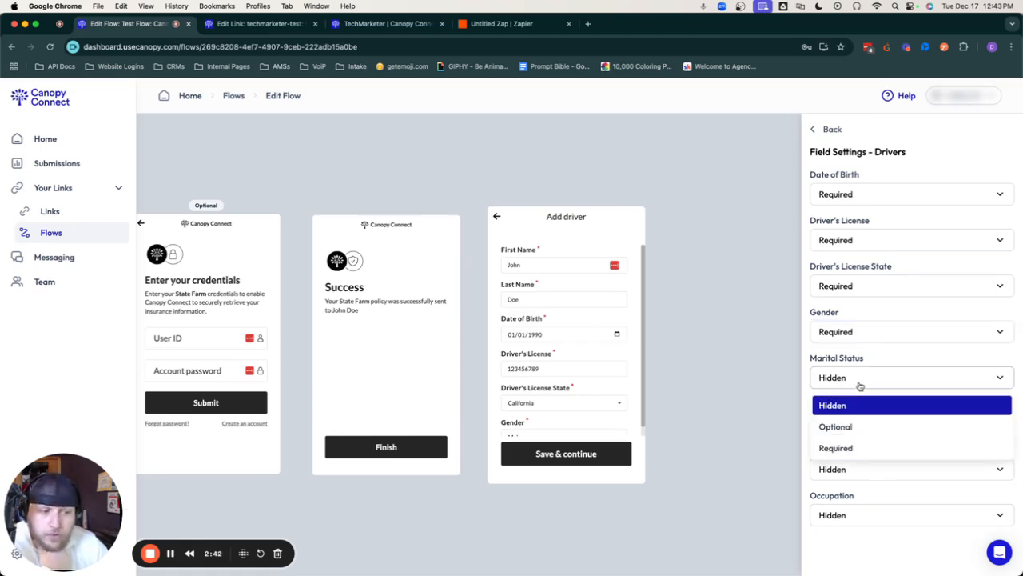
left_click(861, 430)
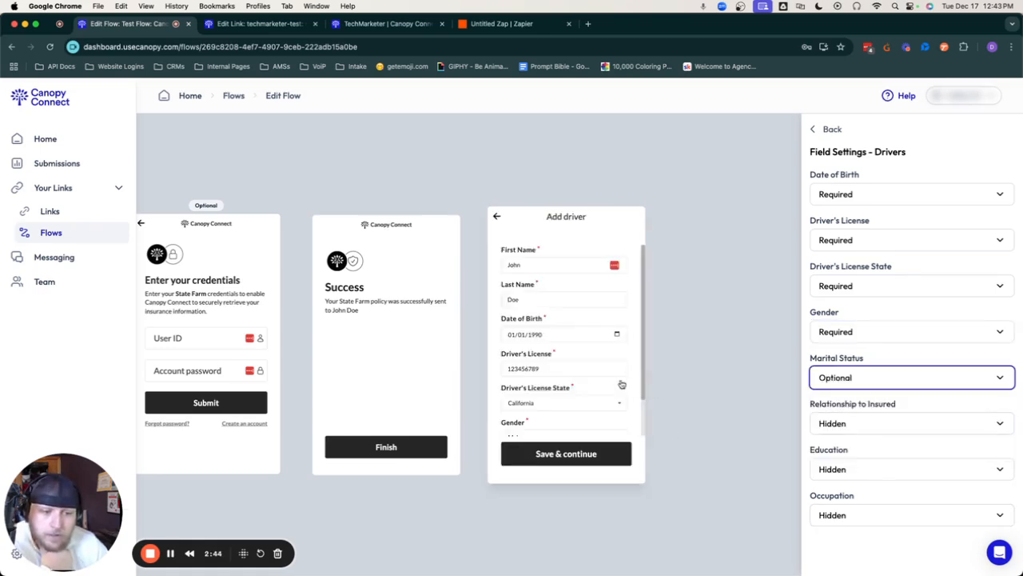
scroll(580, 385, "down", 1)
scroll(574, 376, "up", 1)
left_click(852, 383)
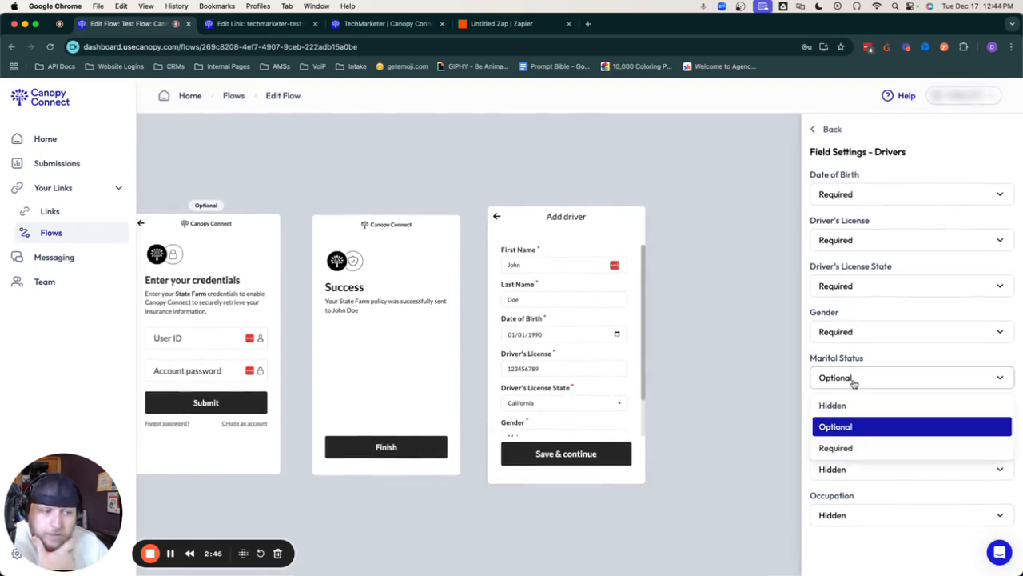
left_click(873, 408)
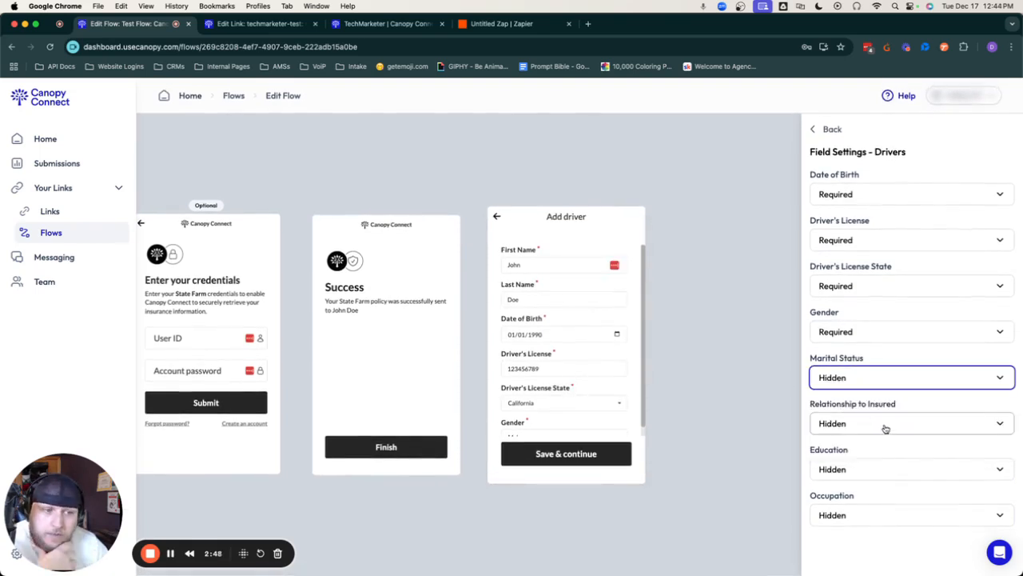
left_click(825, 129)
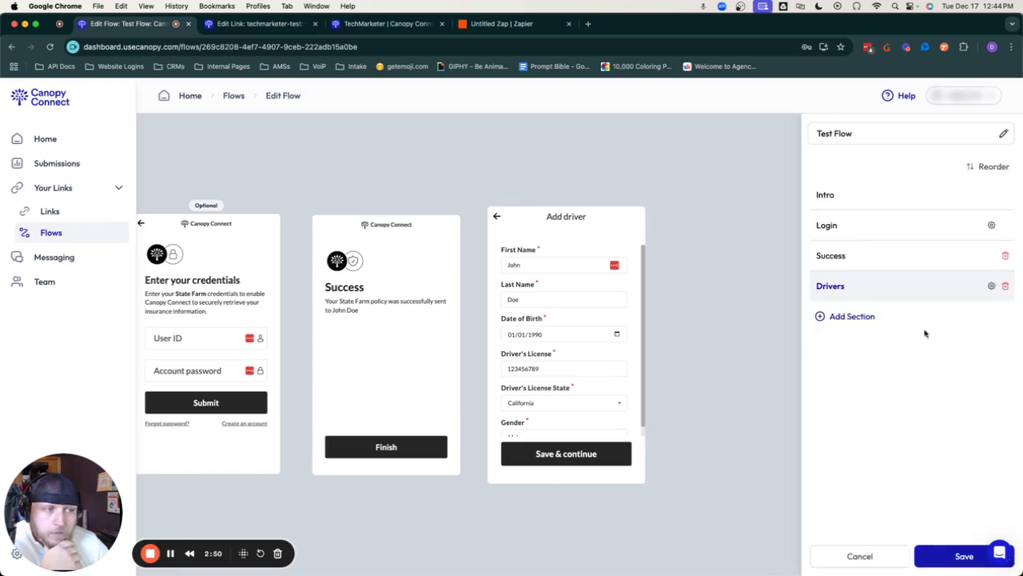
Add a Contact Info section and a Demographics section to the flow, leaving their fields at the defaults.
left_click(854, 318)
left_click(854, 348)
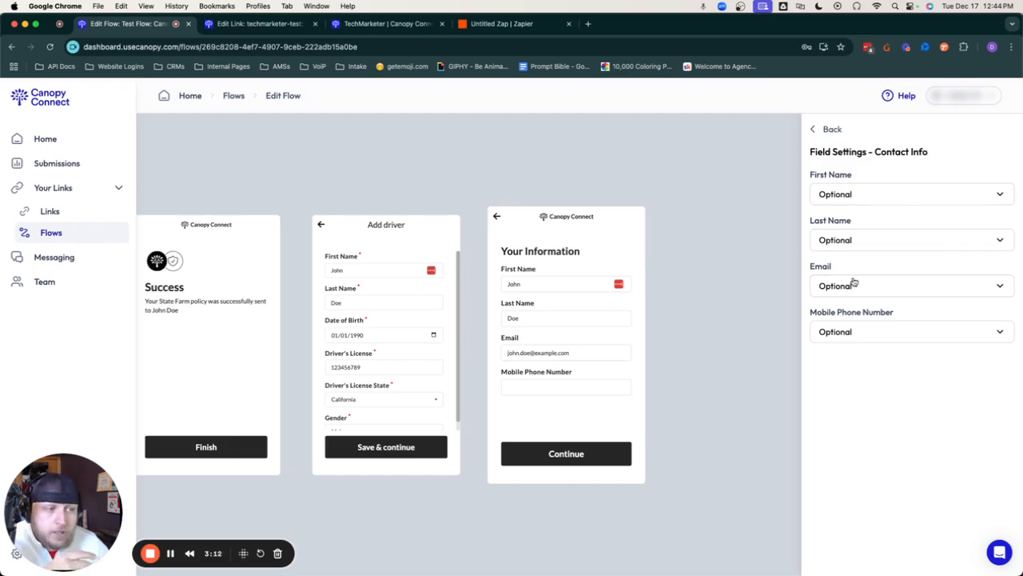
left_click(828, 129)
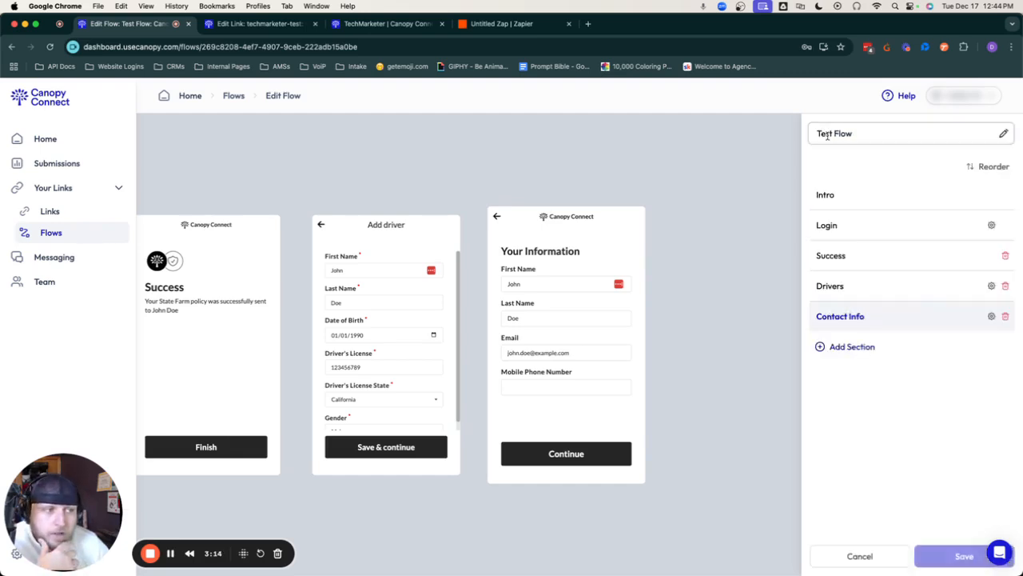
left_click(867, 348)
left_click(862, 376)
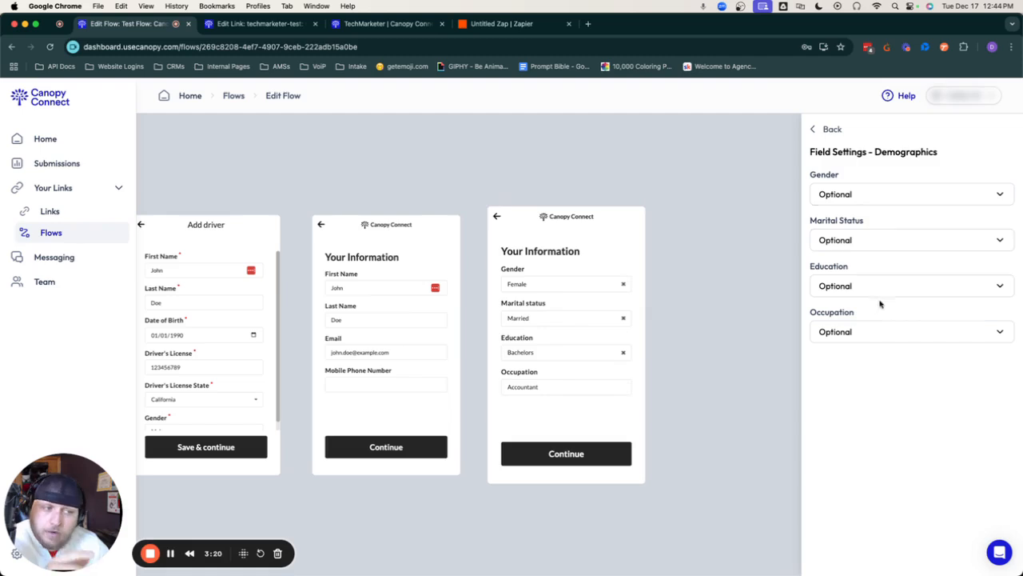
left_click(829, 130)
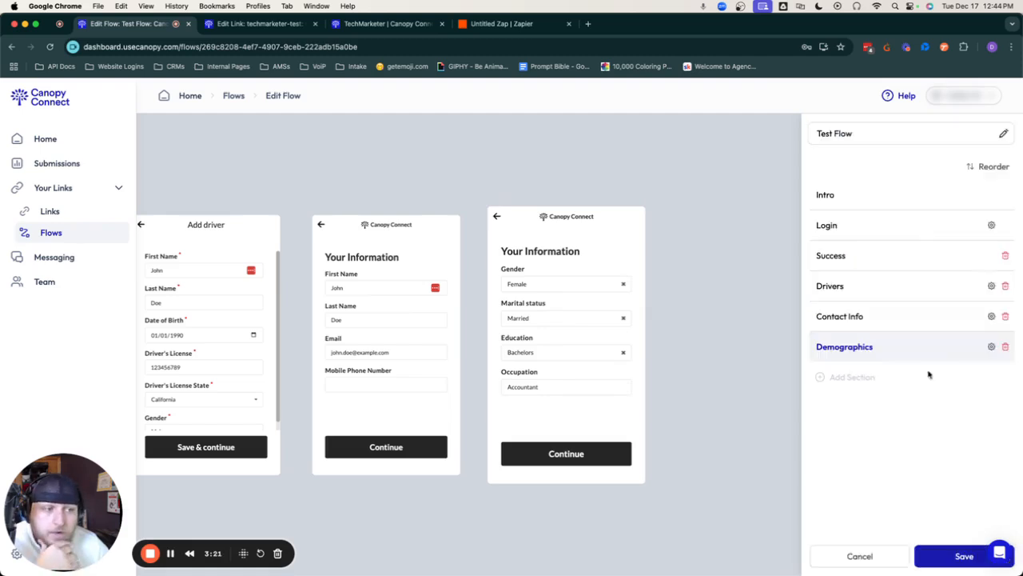
Delete the Demographics and Contact Info sections from the flow.
left_click(1006, 347)
left_click(595, 360)
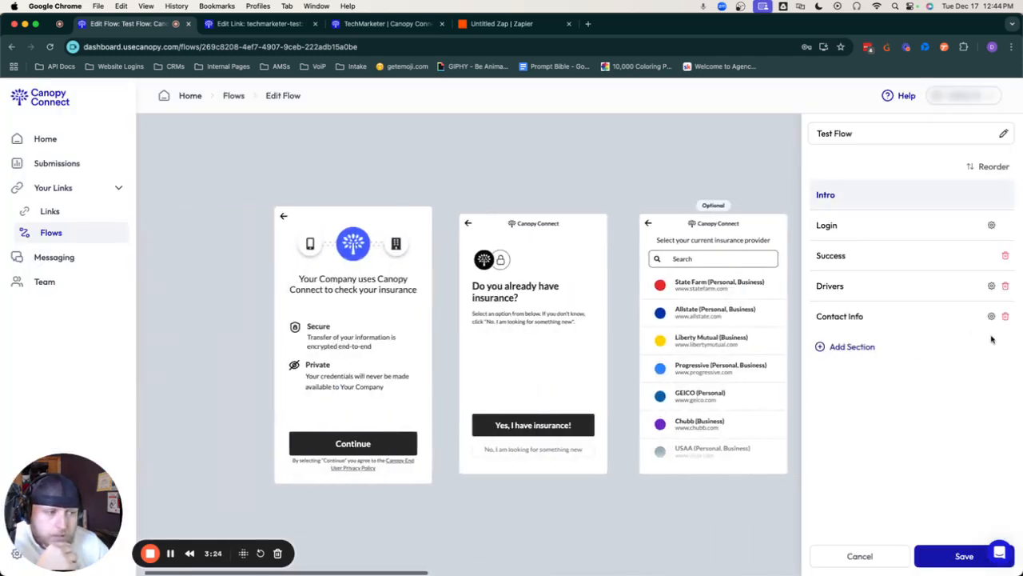
left_click(1006, 316)
left_click(601, 355)
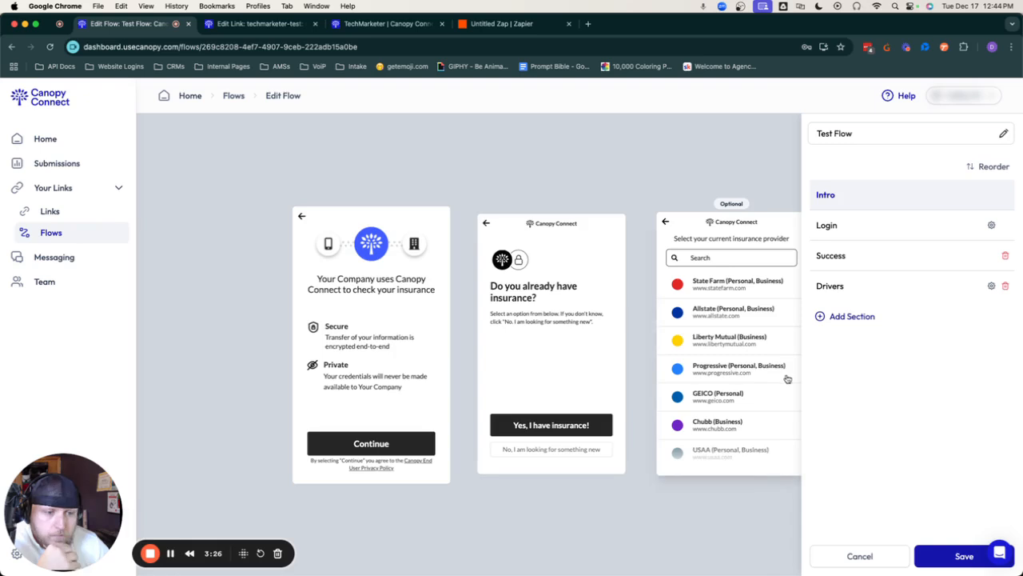
Check the flow's remaining preview screens, view the techmarketer-test link's edit page, and switch to its live client page.
scroll(709, 361, "right", 5)
scroll(709, 361, "right", 10)
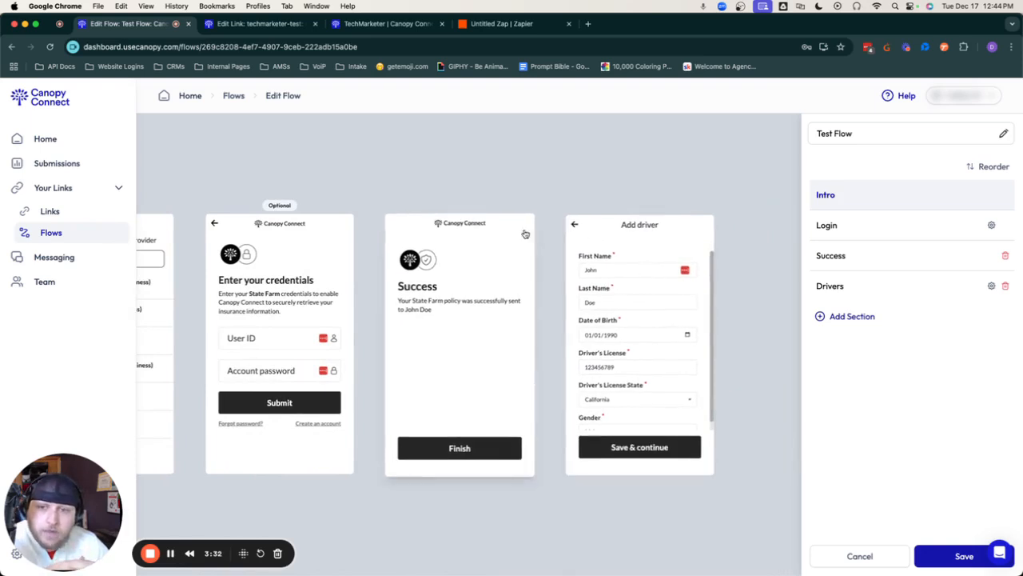
left_click(258, 24)
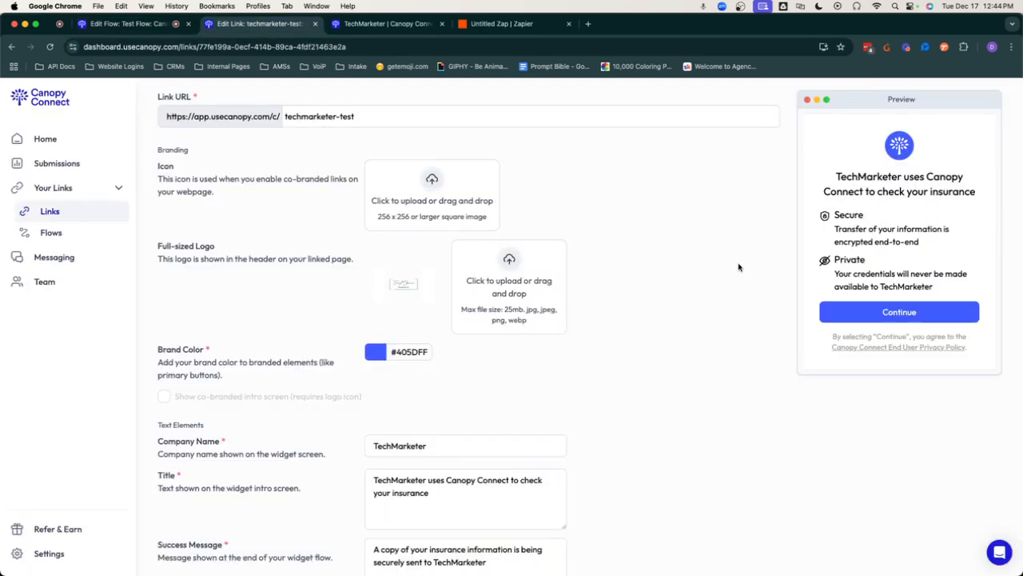
left_click(380, 24)
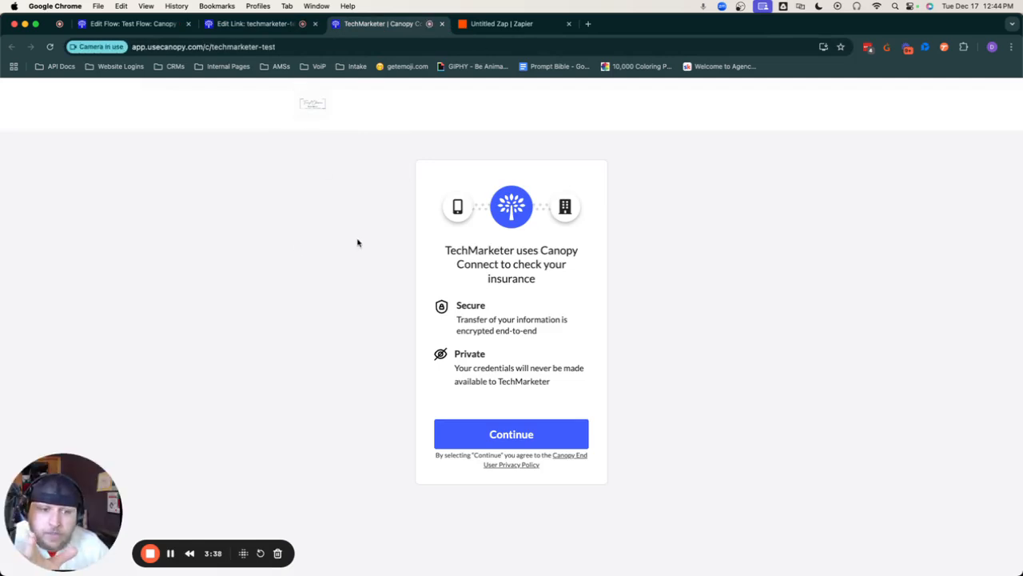
Return to the techmarketer-test link's edit page and review its branding, text elements and Link Flow settings.
left_click(261, 24)
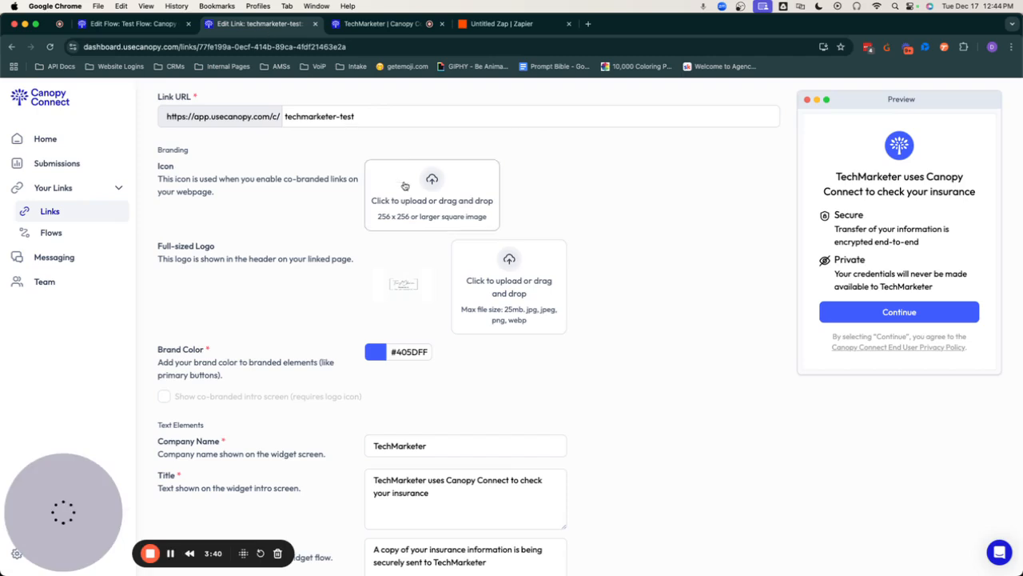
scroll(331, 248, "up", 1)
scroll(332, 247, "down", 1)
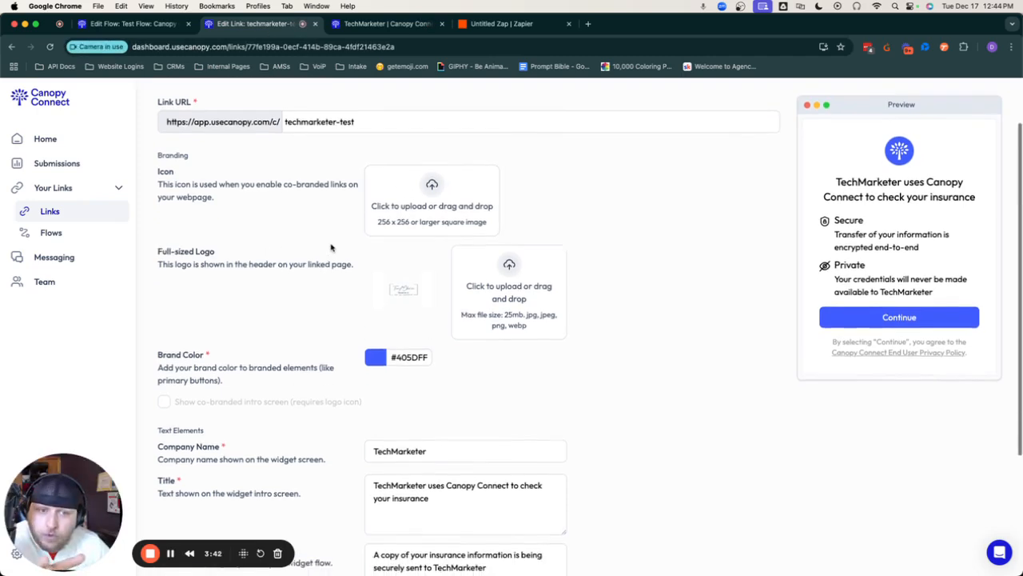
scroll(343, 237, "down", 2)
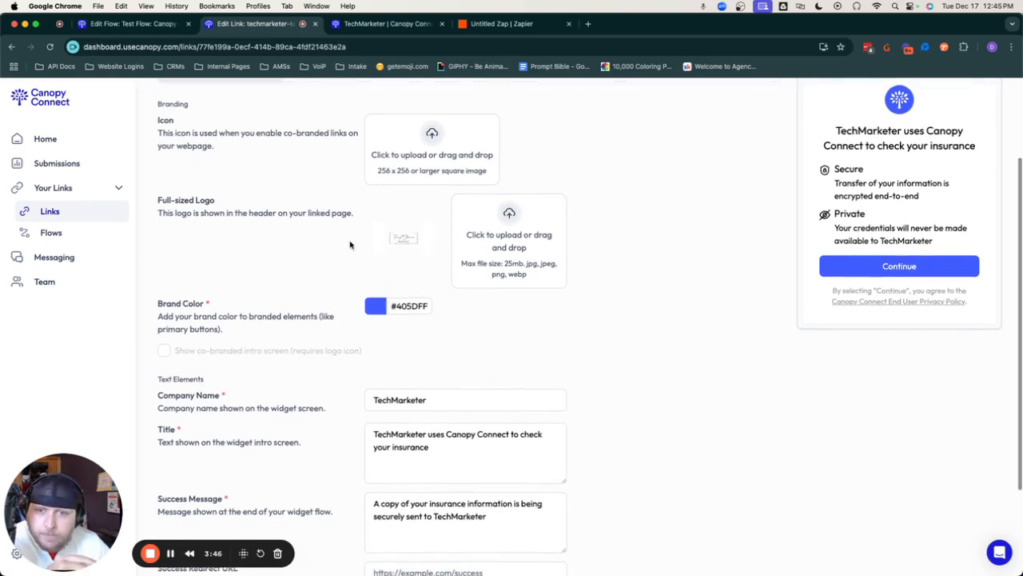
scroll(350, 245, "down", 3)
scroll(350, 244, "down", 2)
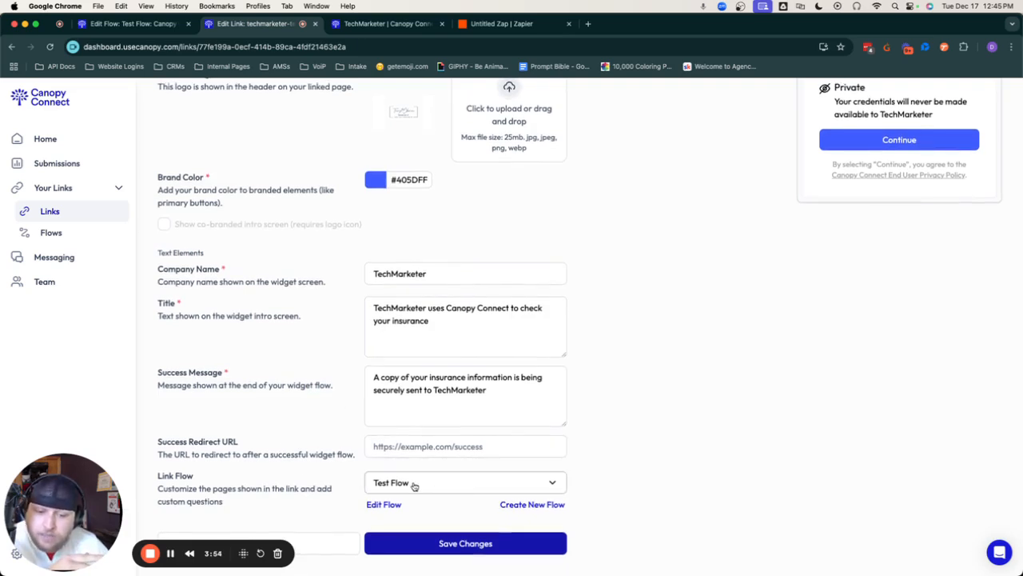
Switch to the live client page, continue past the intro and answer that you are looking for something new.
left_click(385, 23)
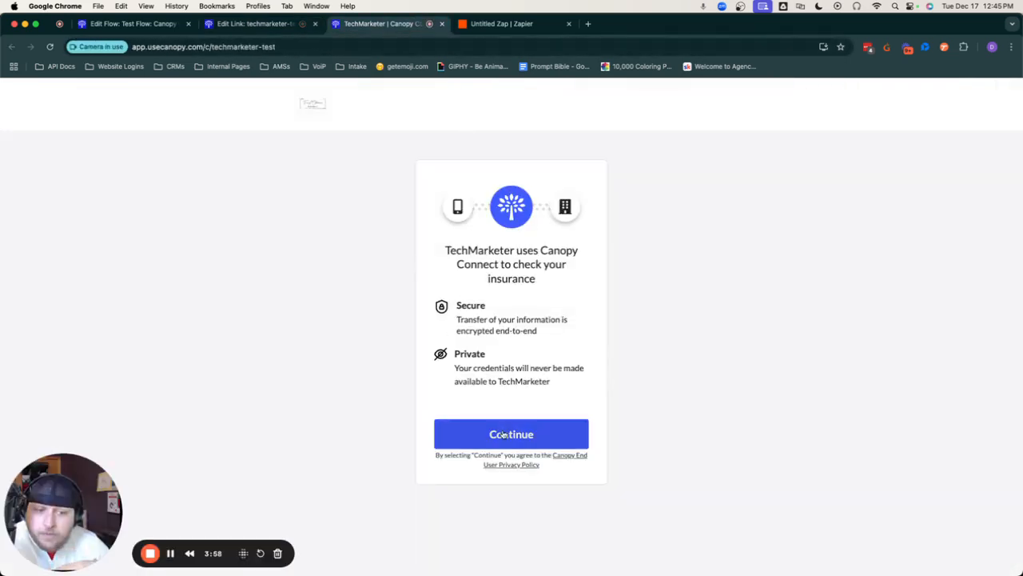
left_click(556, 427)
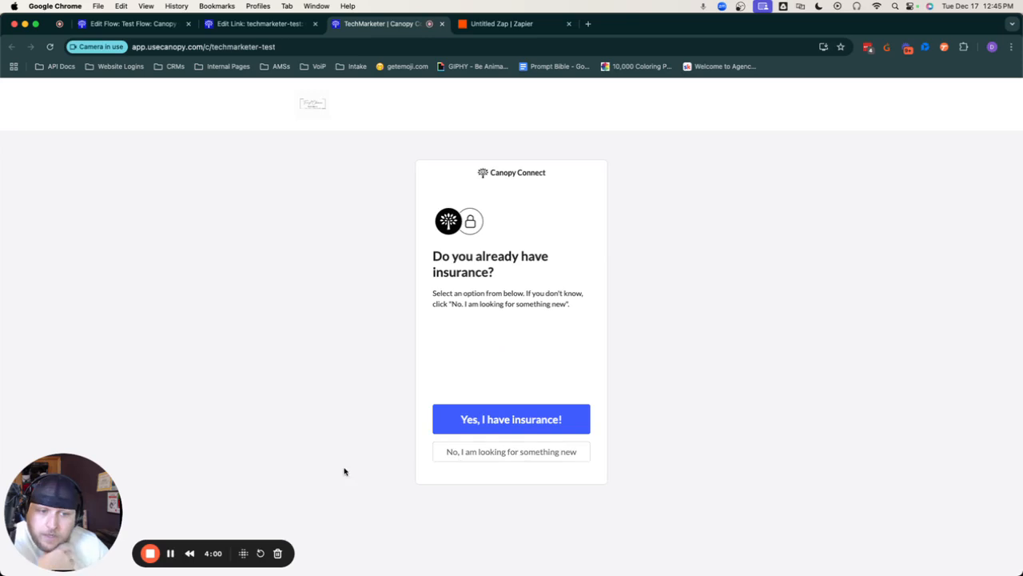
left_click(491, 452)
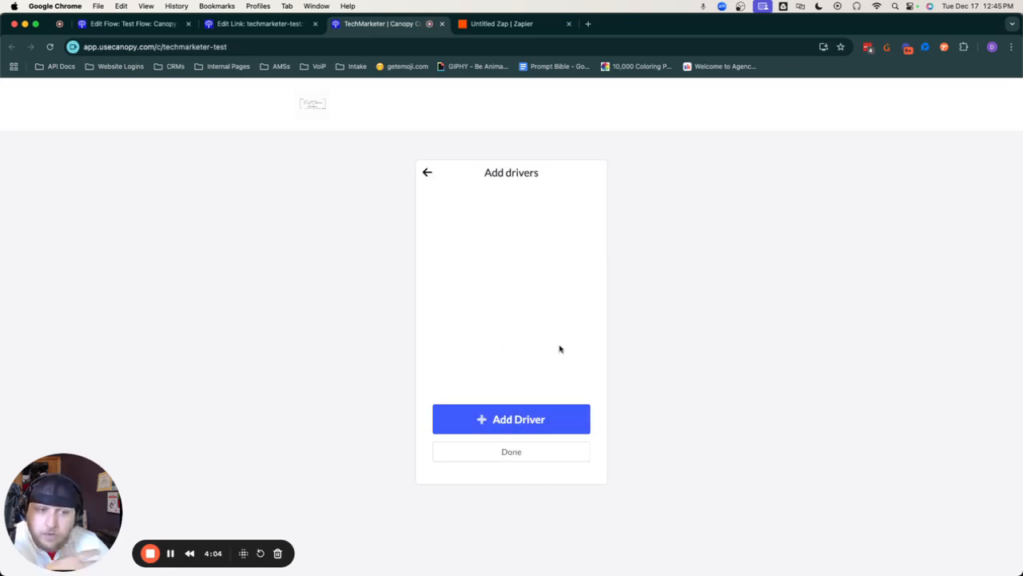
Add a driver with the autofilled first and last name, leave Date of Birth and Driver's License blank, and save.
left_click(515, 425)
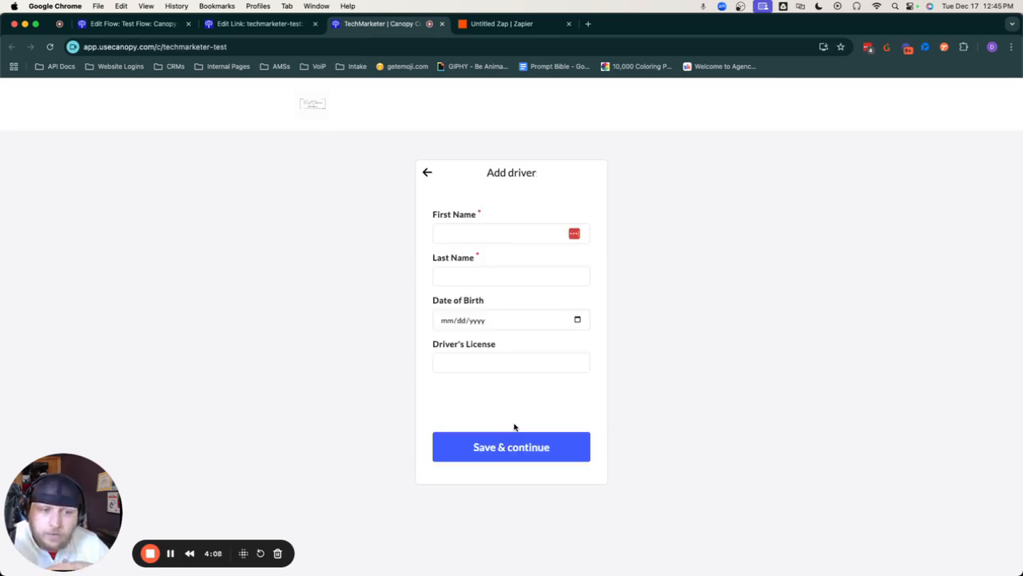
left_click(465, 231)
type("D")
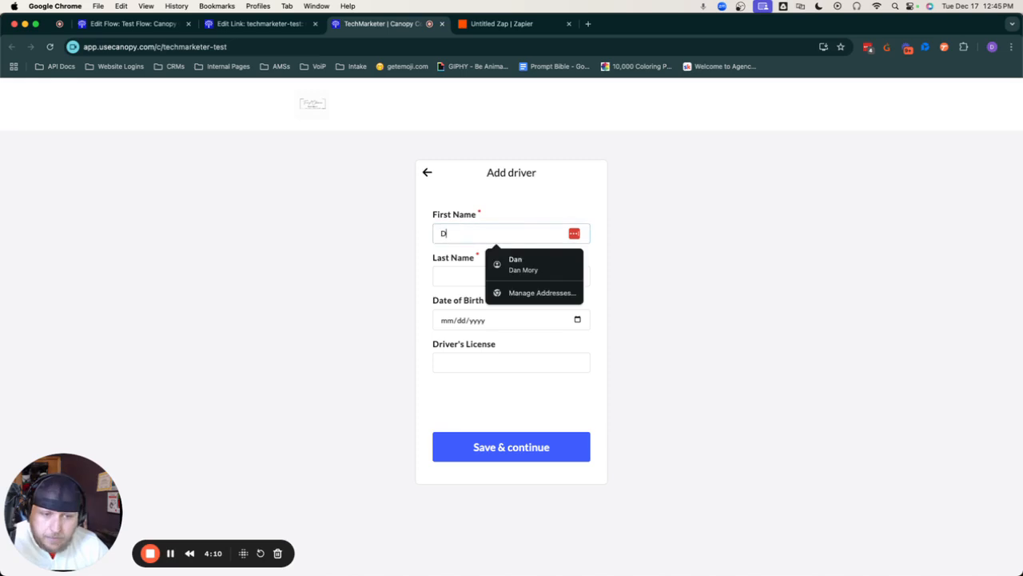
left_click(527, 265)
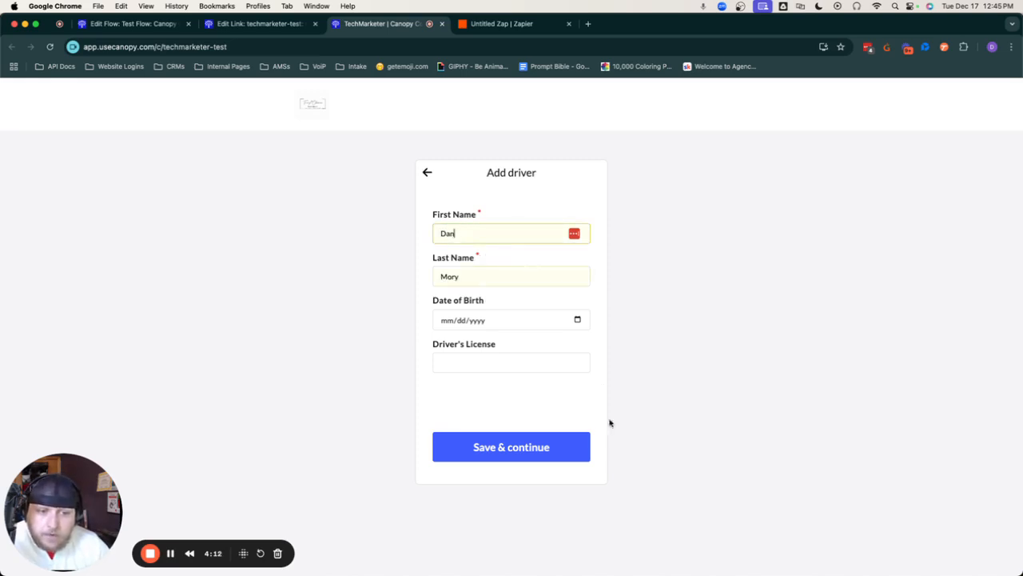
left_click(532, 459)
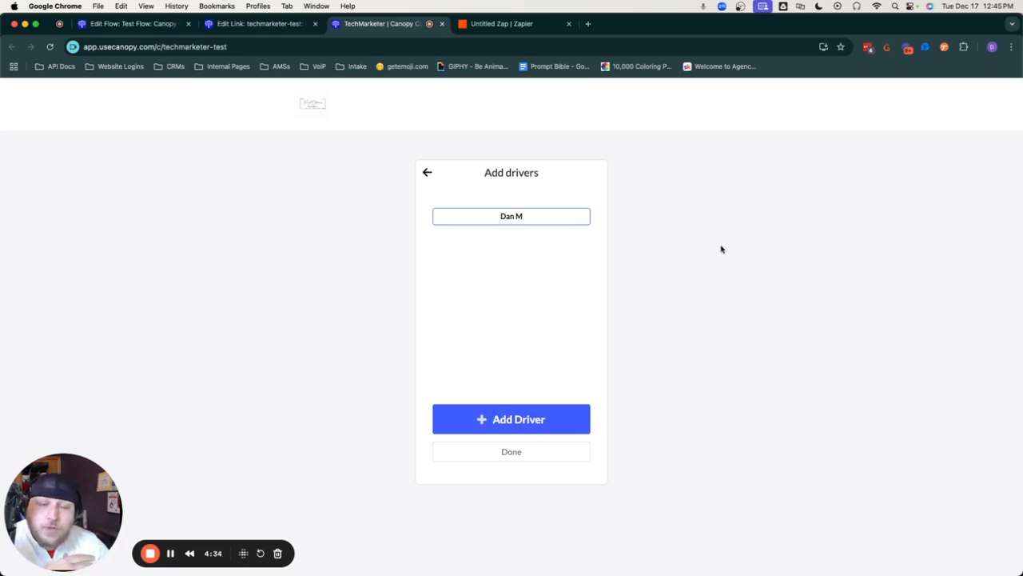
Switch to the untitled Zap in Zapier and examine its Canopy Connect trigger and the steps of the Auto and Home paths.
left_click(516, 26)
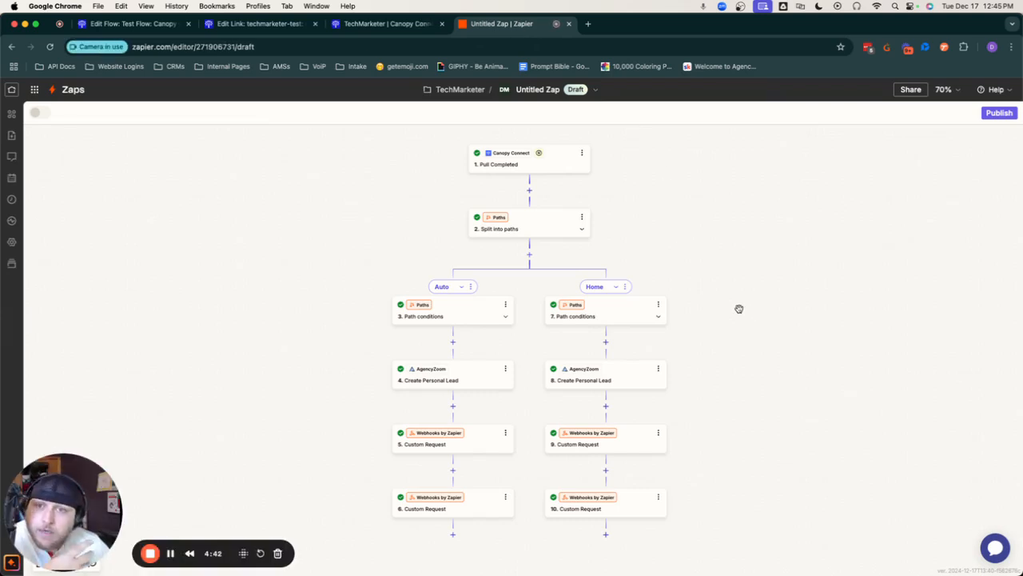
scroll(727, 314, "up", 1)
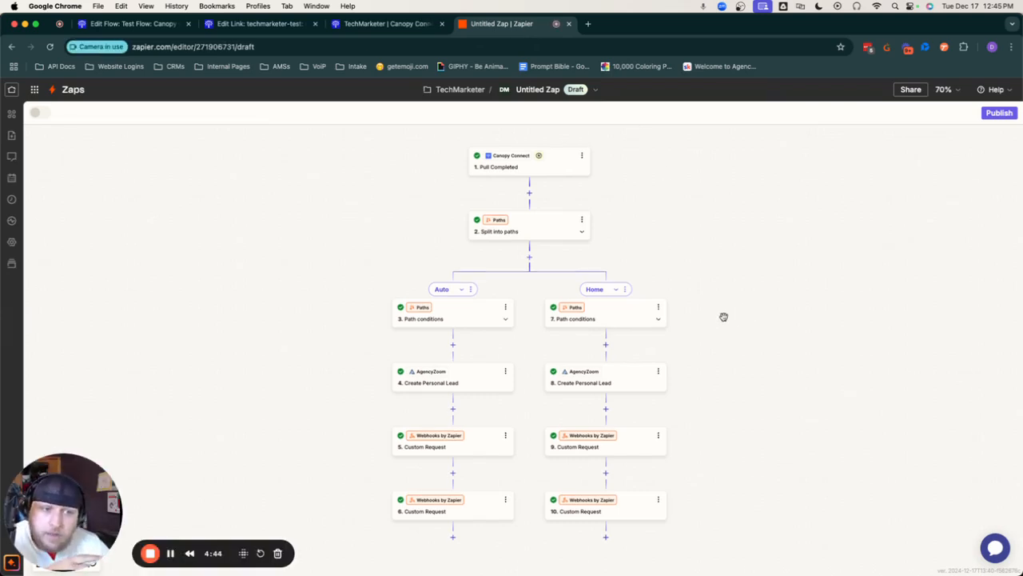
scroll(723, 317, "up", 1)
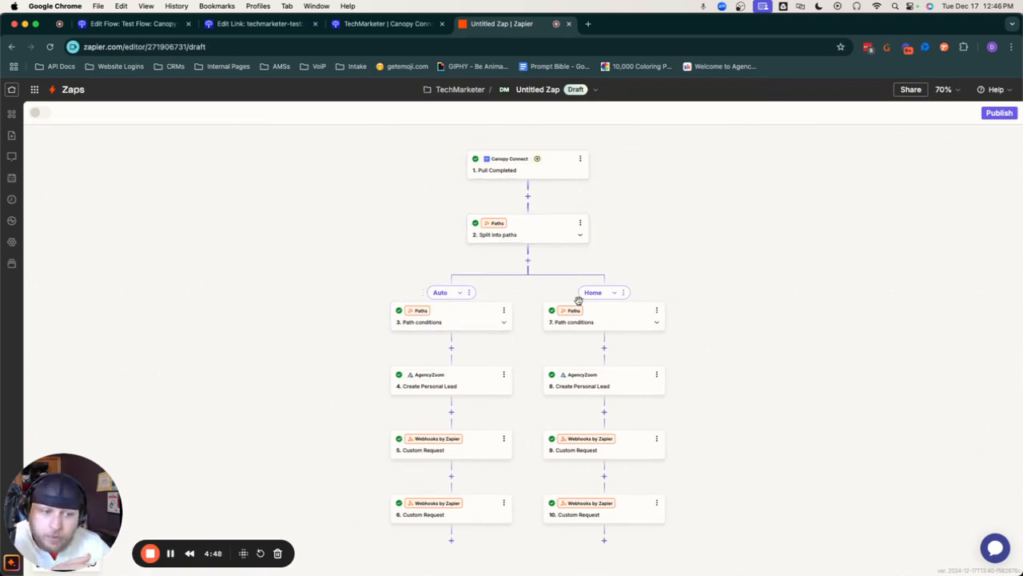
scroll(578, 303, "down", 3)
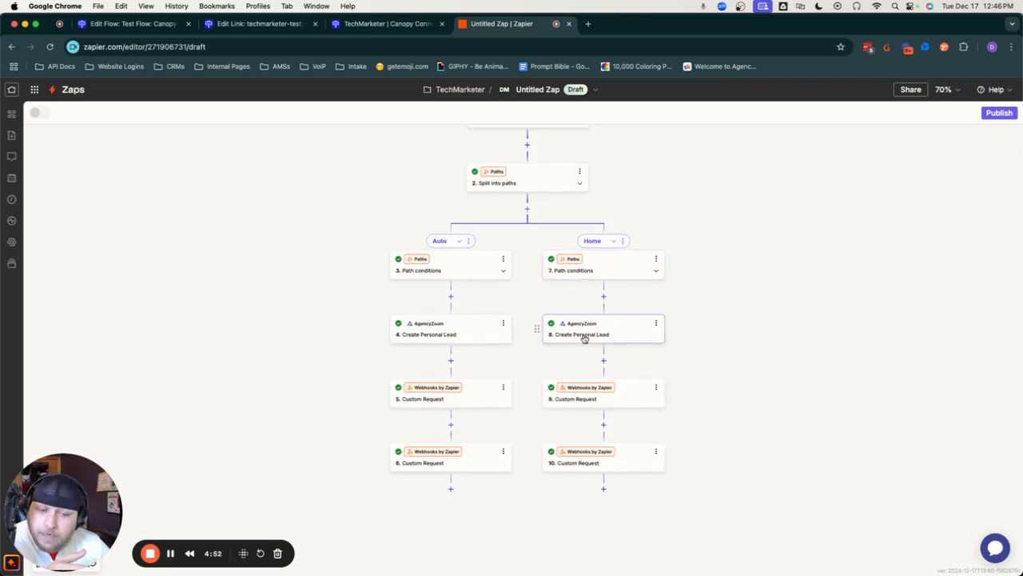
scroll(491, 368, "down", 2)
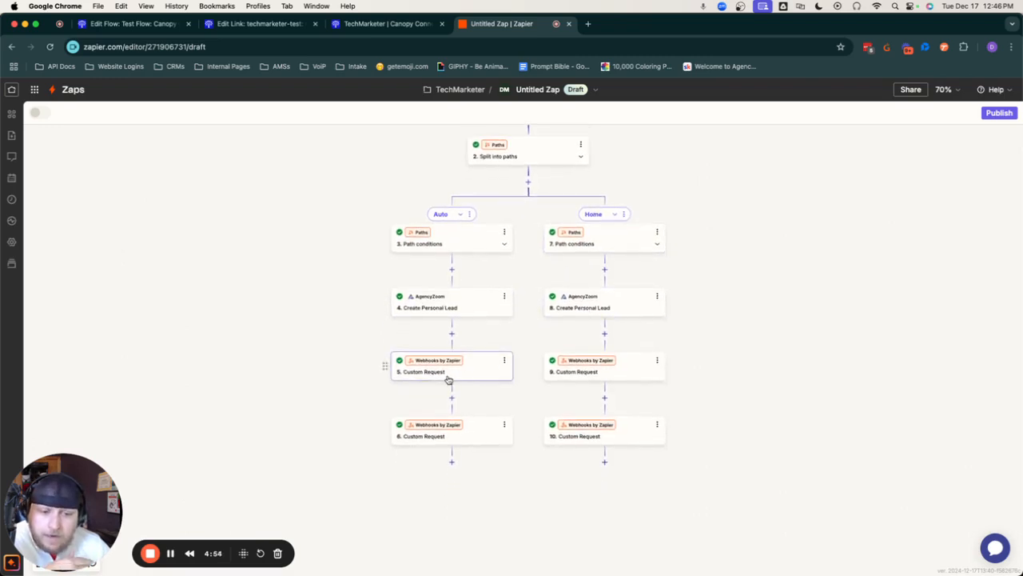